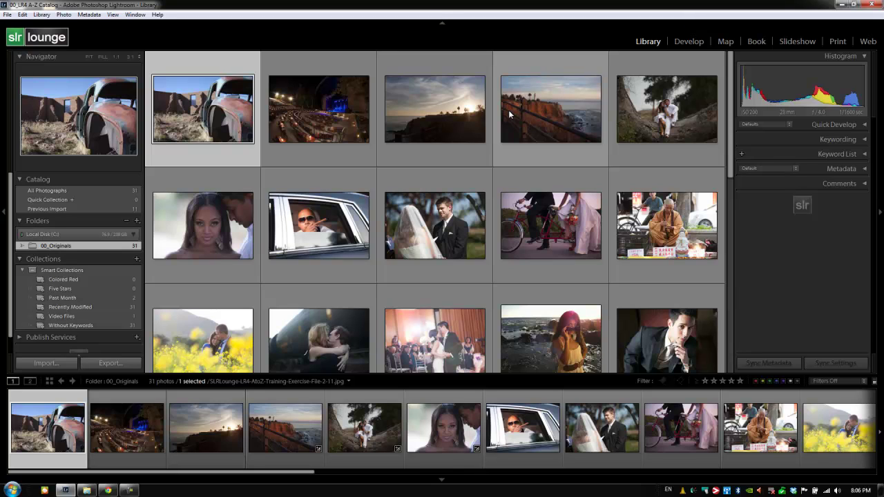
Open the photo of the bride with her four bridesmaids for editing in the Develop module
{"action": "scroll", "coordinate": [569, 179], "scroll_direction": "down", "scroll_amount": 5}
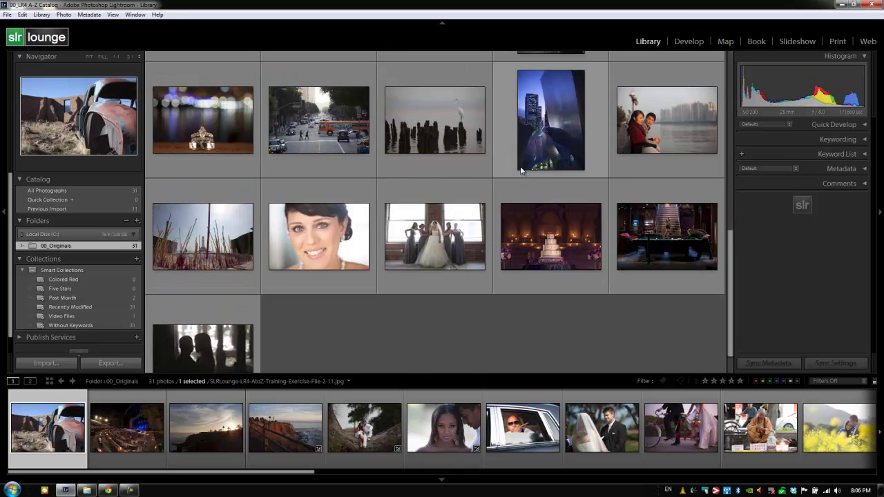
{"action": "left_click", "coordinate": [424, 225]}
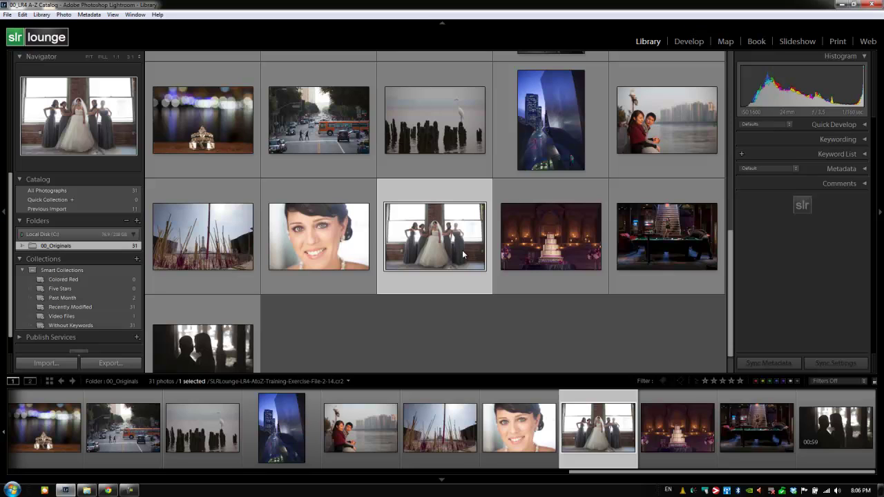
{"action": "key", "text": "d"}
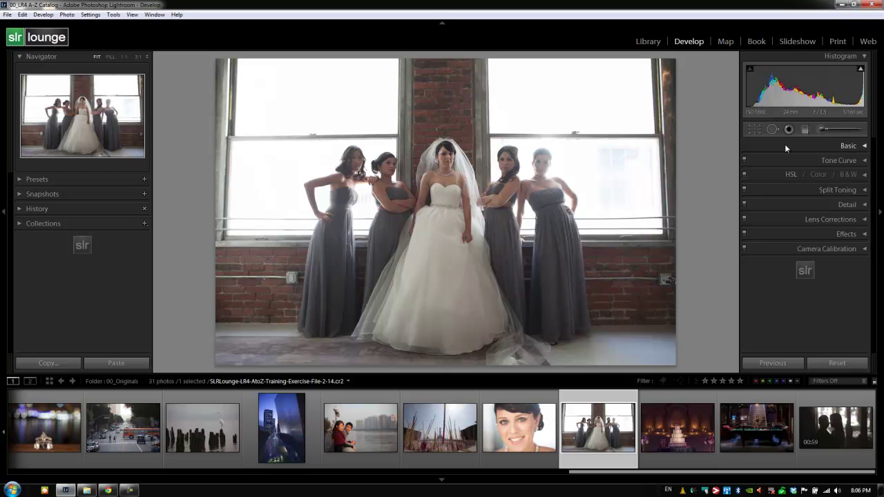
Enable Solo Mode for the adjustment sections and expand the Basic adjustments
{"action": "right_click", "coordinate": [765, 143]}
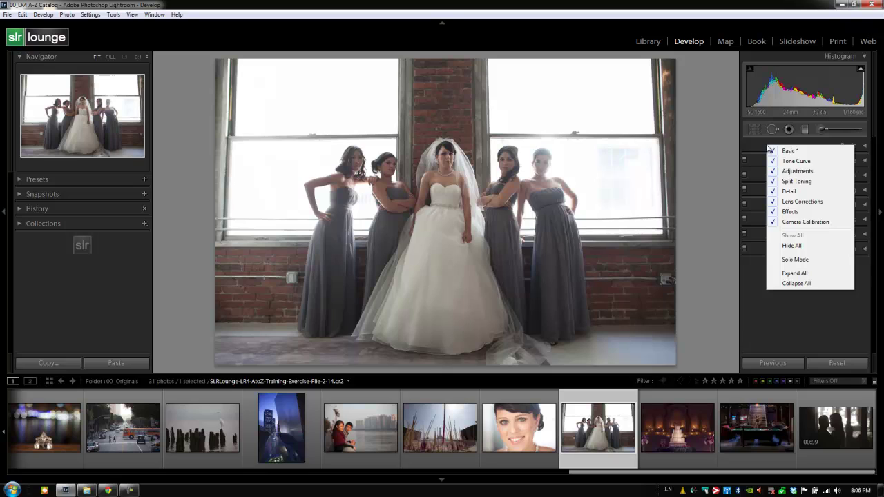
{"action": "left_click", "coordinate": [790, 259]}
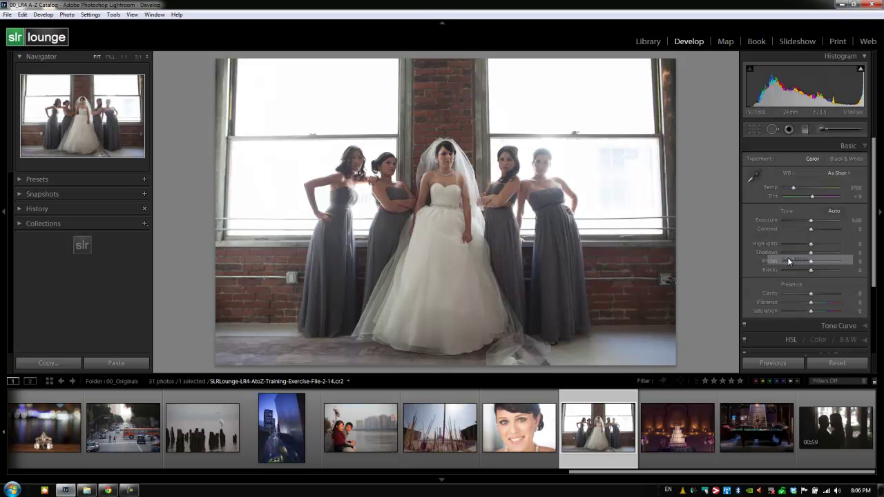
{"action": "left_click", "coordinate": [849, 146]}
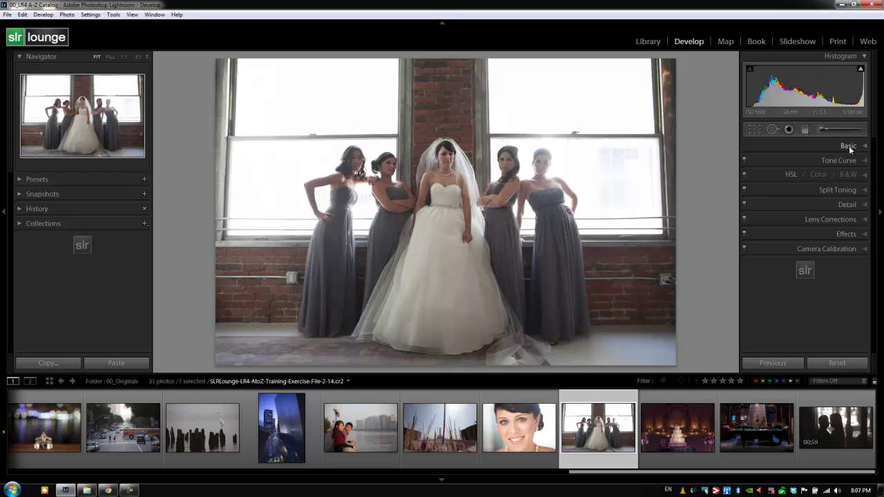
{"action": "left_click", "coordinate": [849, 146]}
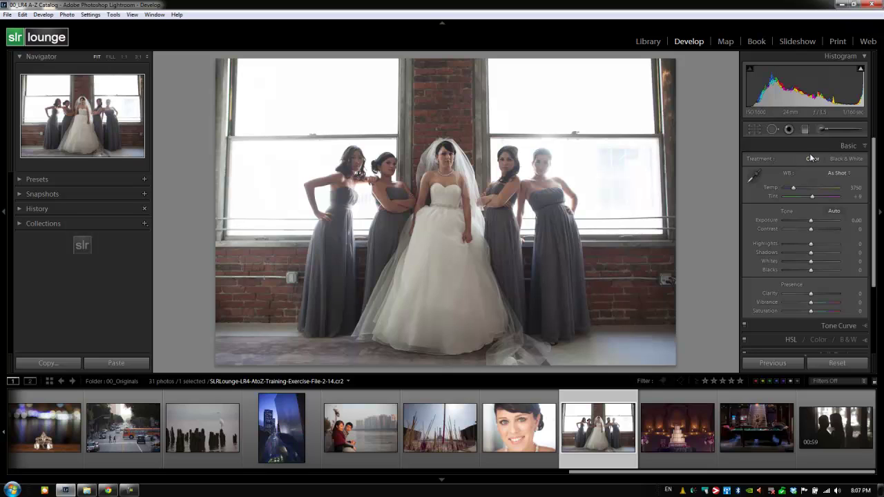
Switch the photo's treatment to Black & White and back to Color twice
{"action": "left_click", "coordinate": [834, 161]}
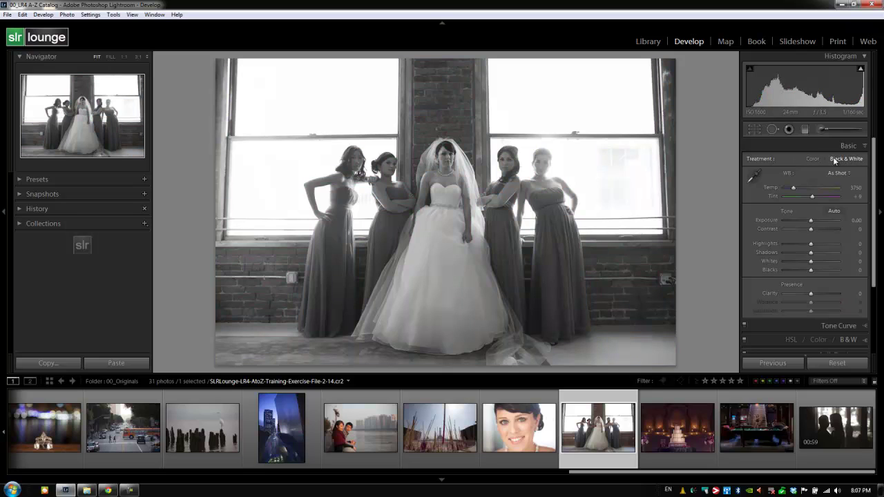
{"action": "key", "text": "v"}
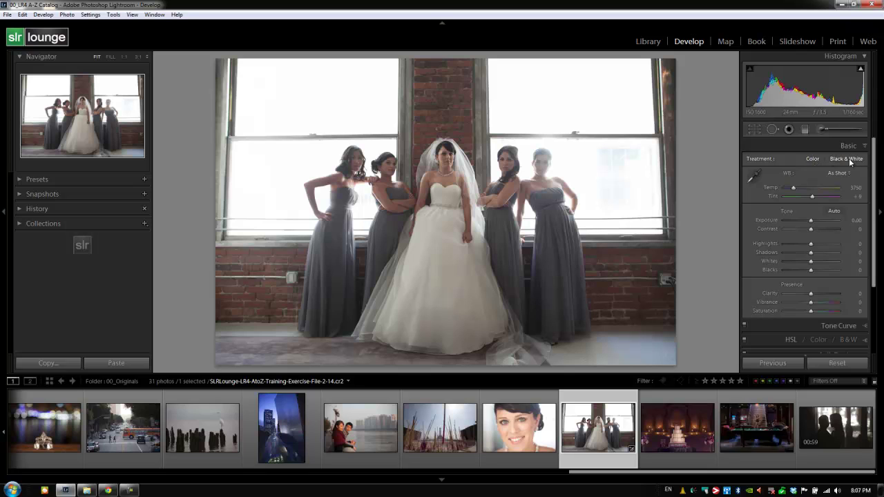
{"action": "left_click", "coordinate": [843, 160]}
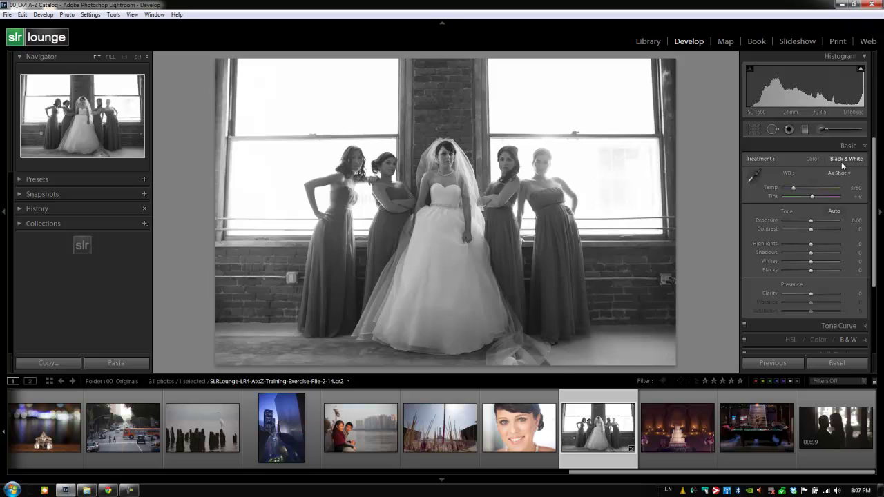
{"action": "key", "text": "v"}
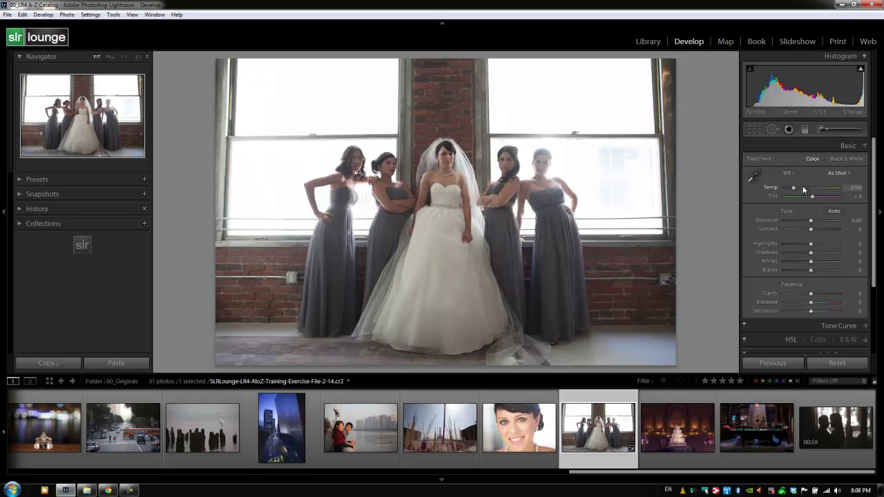
Try white balance temperatures of 4328, 3578 and 4078 on the photo
{"action": "left_click_drag", "start_coordinate": [792, 190], "coordinate": [796, 192]}
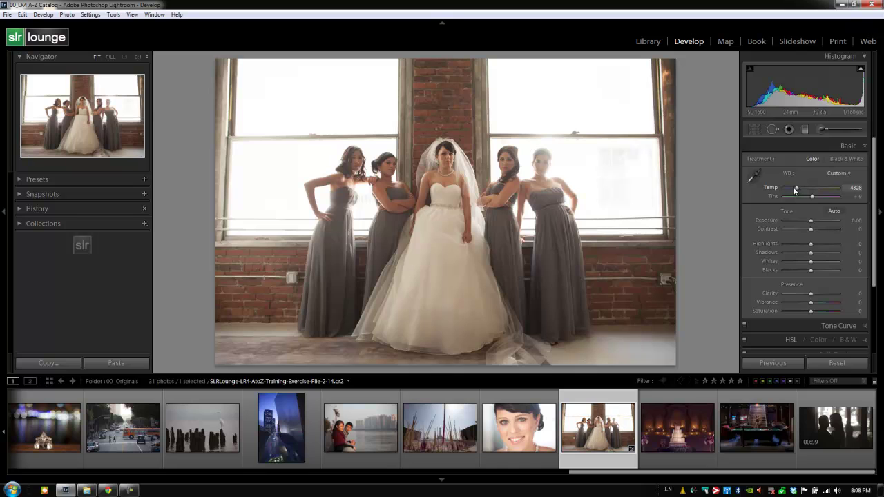
{"action": "left_click_drag", "start_coordinate": [794, 191], "coordinate": [794, 191]}
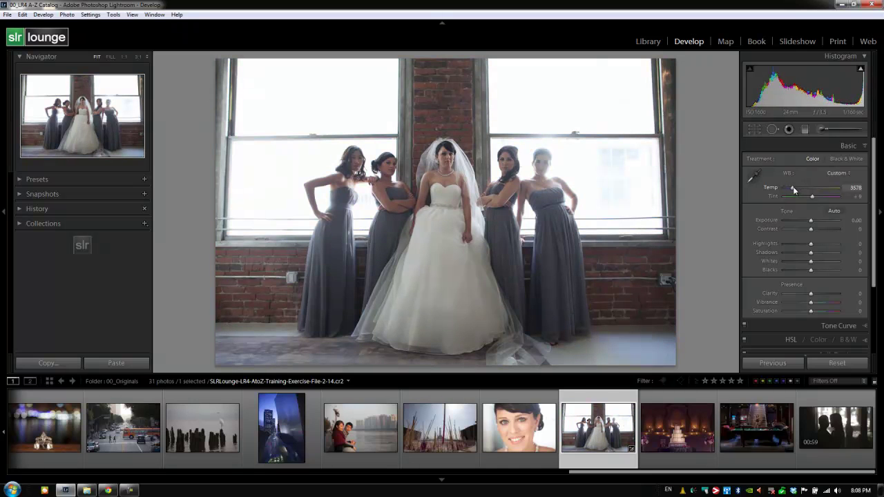
{"action": "key", "text": "shift"}
{"action": "left_click_drag", "start_coordinate": [793, 190], "coordinate": [795, 190]}
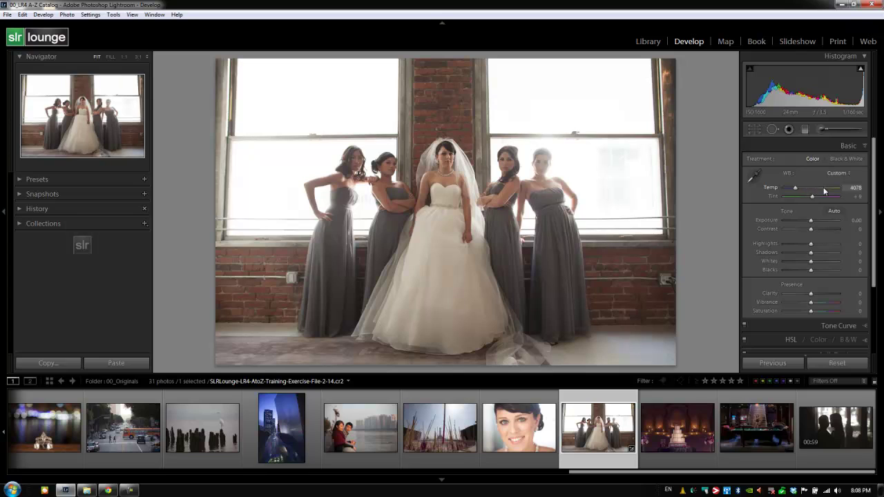
Try a temperature of 3810, raise it to 4328 and shift the tint to +18
{"action": "left_click", "coordinate": [853, 189]}
{"action": "type", "text": "3810"}
{"action": "key", "text": "Return"}
{"action": "mouse_move", "coordinate": [794, 191]}
{"action": "left_mouse_down"}
{"action": "mouse_move", "coordinate": [811, 191]}
{"action": "mouse_move", "coordinate": [802, 195]}
{"action": "left_mouse_up"}
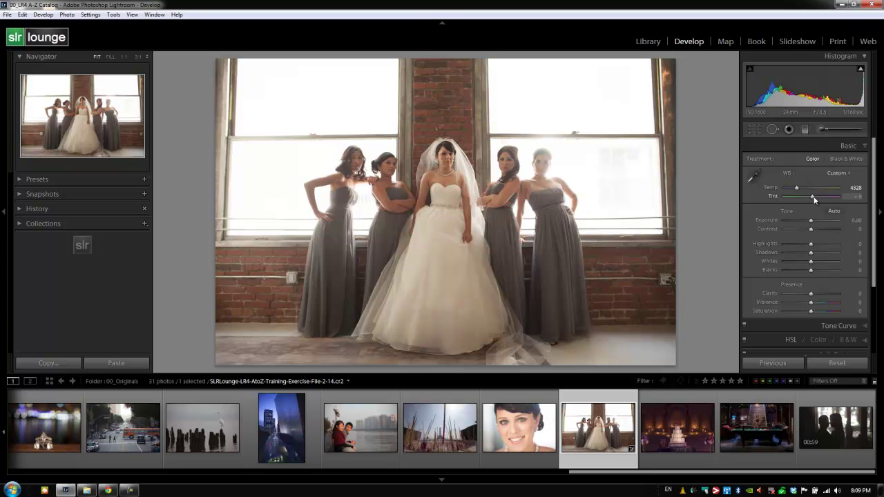
{"action": "left_click_drag", "start_coordinate": [813, 197], "coordinate": [816, 197]}
Try the Auto and Cloudy white balance presets and return the white balance to As Shot
{"action": "left_click", "coordinate": [836, 174]}
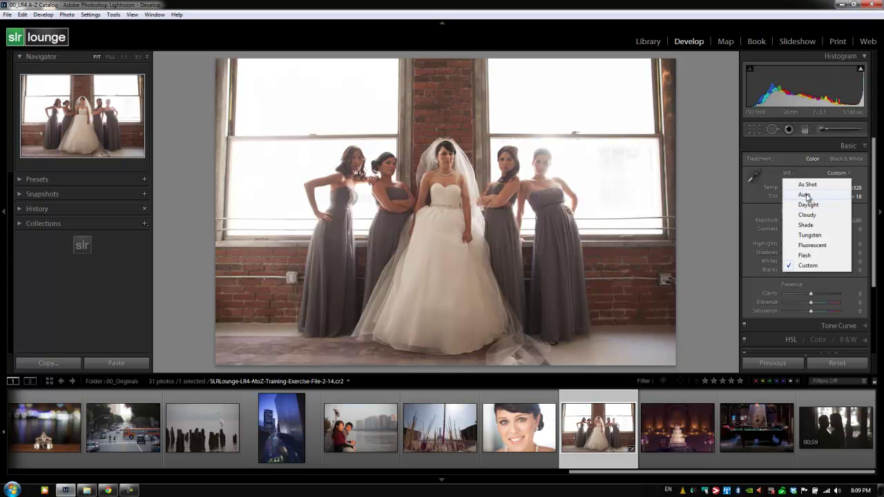
{"action": "left_click", "coordinate": [804, 195]}
{"action": "left_click", "coordinate": [841, 173]}
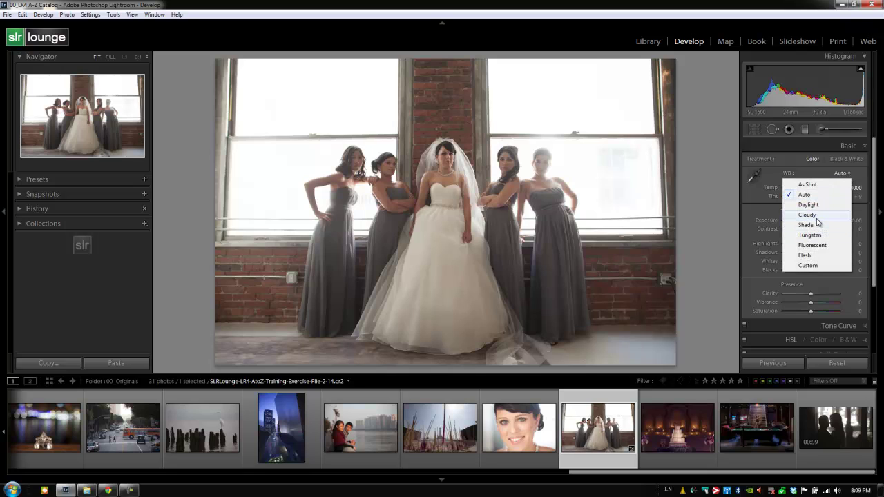
{"action": "left_click", "coordinate": [817, 216]}
{"action": "left_click", "coordinate": [841, 174]}
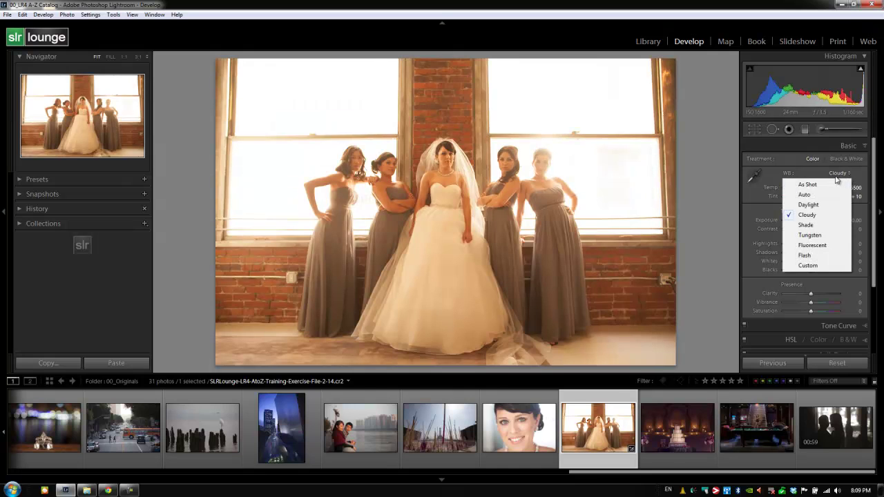
{"action": "left_click", "coordinate": [822, 187]}
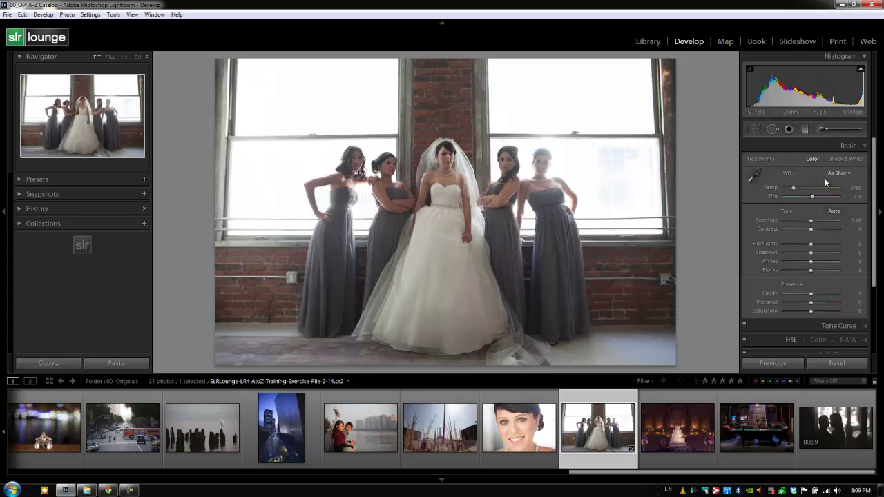
Set a custom white balance by sampling the bride's white dress as the target neutral
{"action": "left_click", "coordinate": [758, 171]}
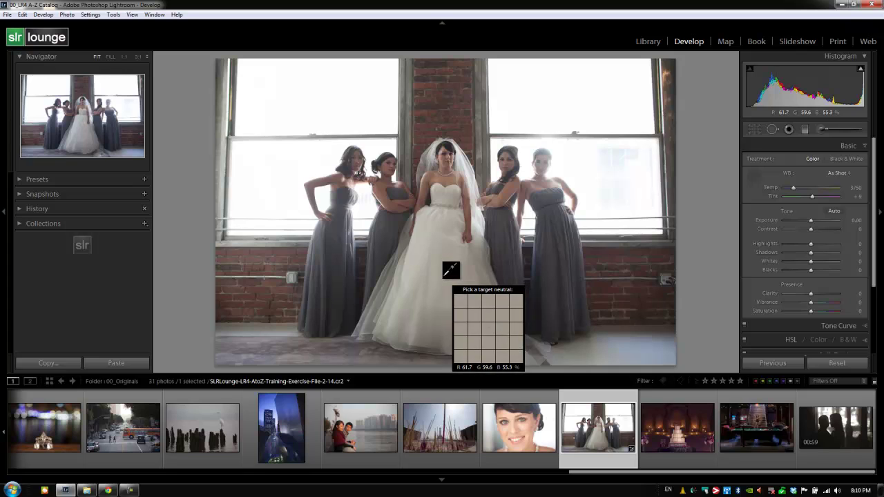
{"action": "left_click", "coordinate": [426, 245]}
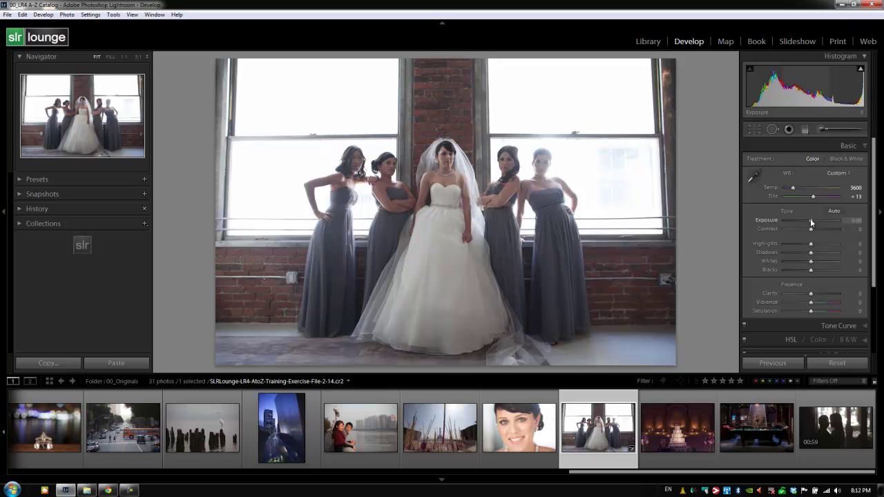
Set the photo's exposure to +0.33 and its contrast to +25
{"action": "left_click_drag", "start_coordinate": [811, 222], "coordinate": [810, 222]}
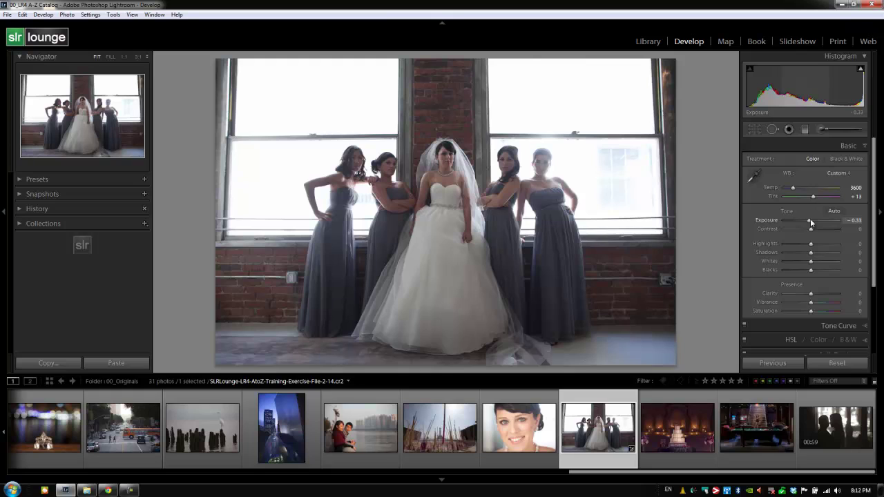
{"action": "left_click_drag", "start_coordinate": [810, 219], "coordinate": [811, 222]}
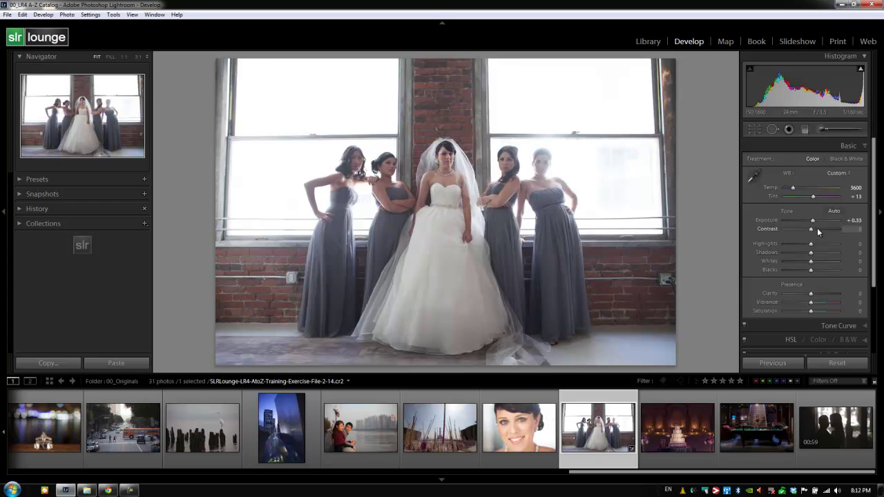
{"action": "left_click", "coordinate": [817, 228]}
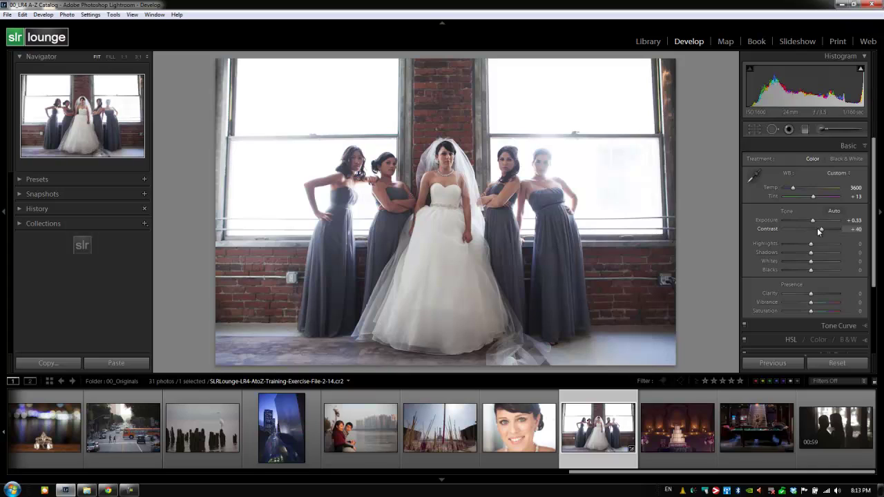
{"action": "left_click", "coordinate": [817, 230]}
{"action": "key", "text": "Down"}
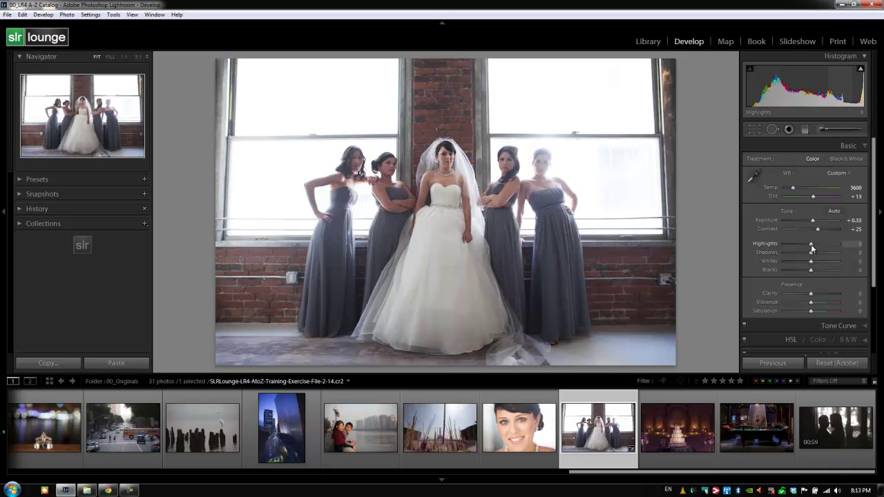
Try the highlights at +20 and at -20, and reset them to 0
{"action": "key", "text": "Up"}
{"action": "key", "text": "Up"}
{"action": "key", "text": "Up"}
{"action": "key", "text": "Up"}
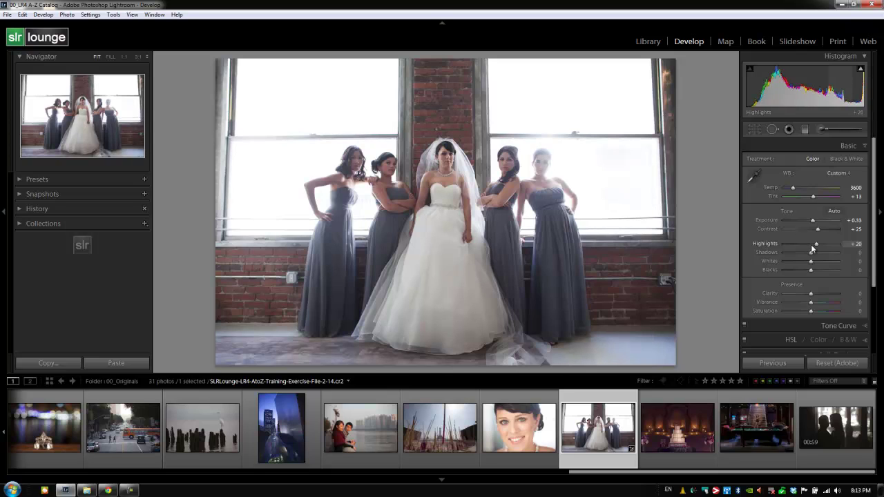
{"action": "key", "text": "Down"}
{"action": "key", "text": "Down"}
{"action": "key", "text": "Down"}
{"action": "key", "text": "Down"}
{"action": "key", "text": "Down"}
{"action": "key", "text": "Down"}
{"action": "key", "text": "Down"}
{"action": "key", "text": "Down"}
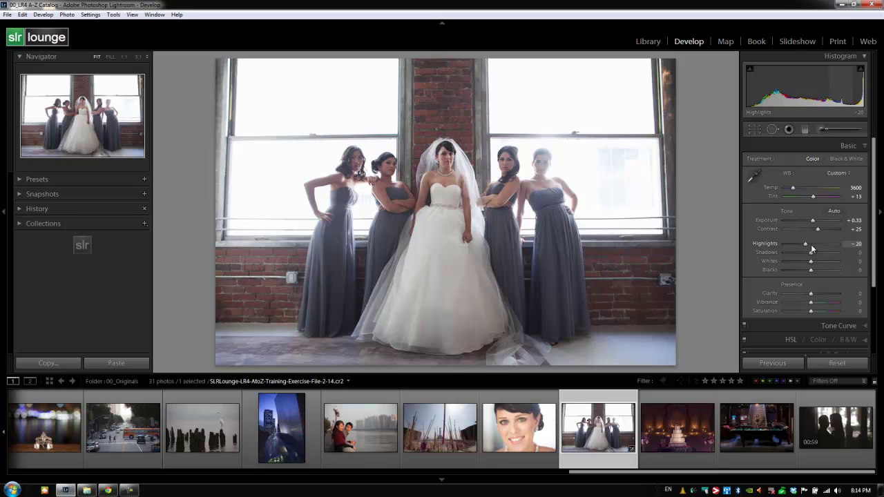
{"action": "double_click", "coordinate": [812, 246]}
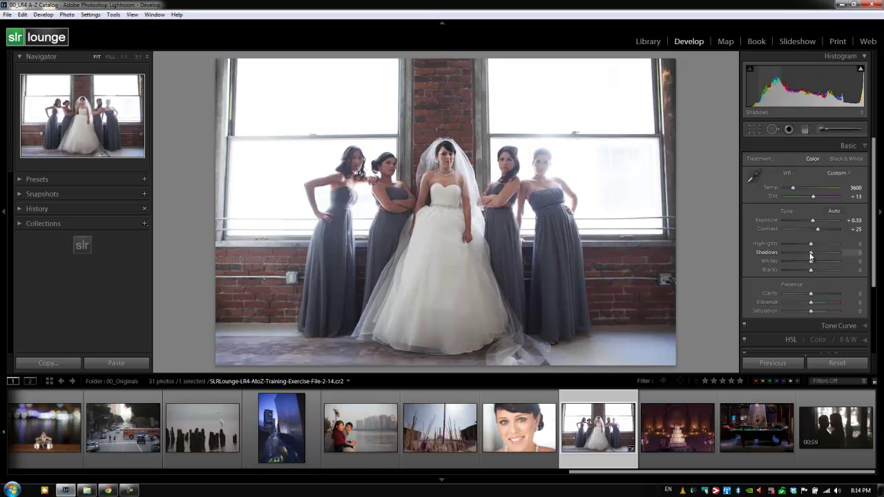
Try the shadows at +20 and at -20, and reset them to 0
{"action": "left_click_drag", "start_coordinate": [810, 256], "coordinate": [816, 258]}
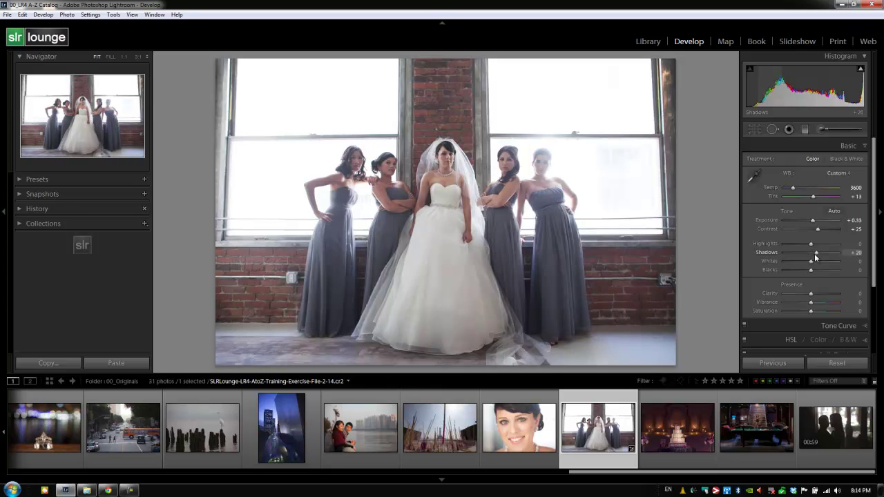
{"action": "key", "text": "shift+Down"}
{"action": "key", "text": "shift+Down"}
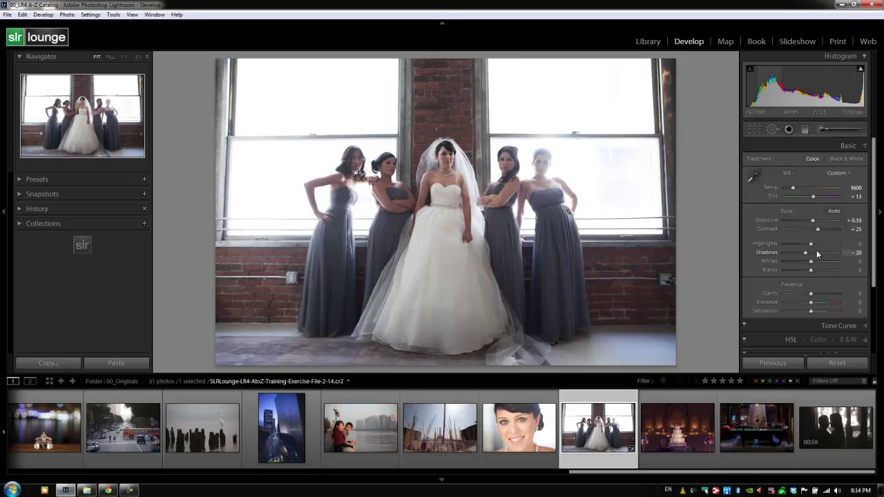
{"action": "double_click", "coordinate": [812, 254]}
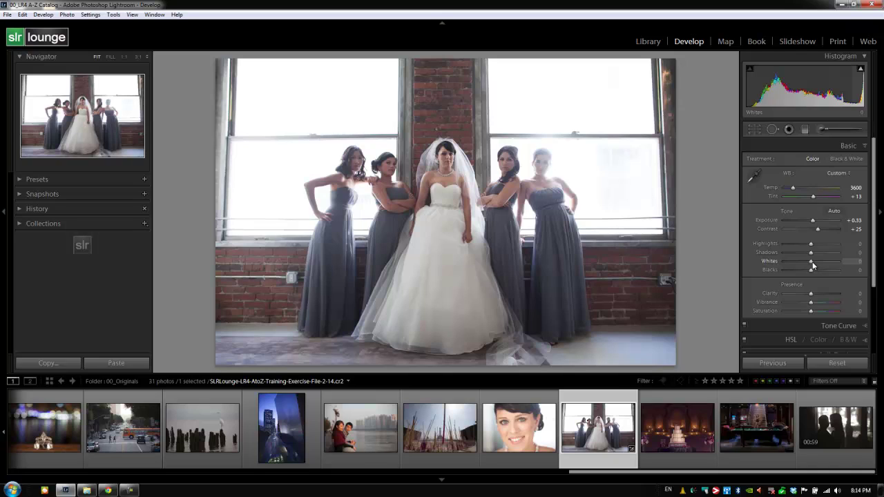
Try the whites at +20 and bring them down to -40
{"action": "key", "text": "shift+Up"}
{"action": "key", "text": "shift+Up"}
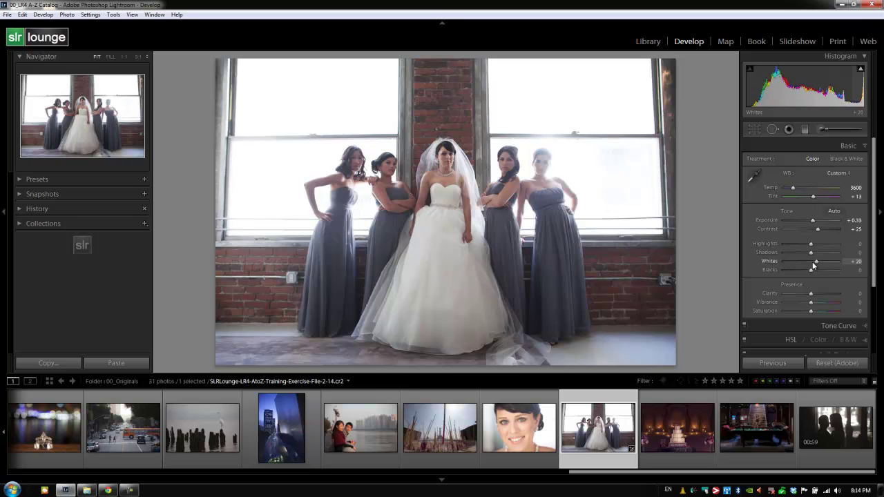
{"action": "key", "text": "shift+Down"}
{"action": "key", "text": "shift+Down"}
{"action": "key", "text": "shift+Down"}
{"action": "key", "text": "shift+Down"}
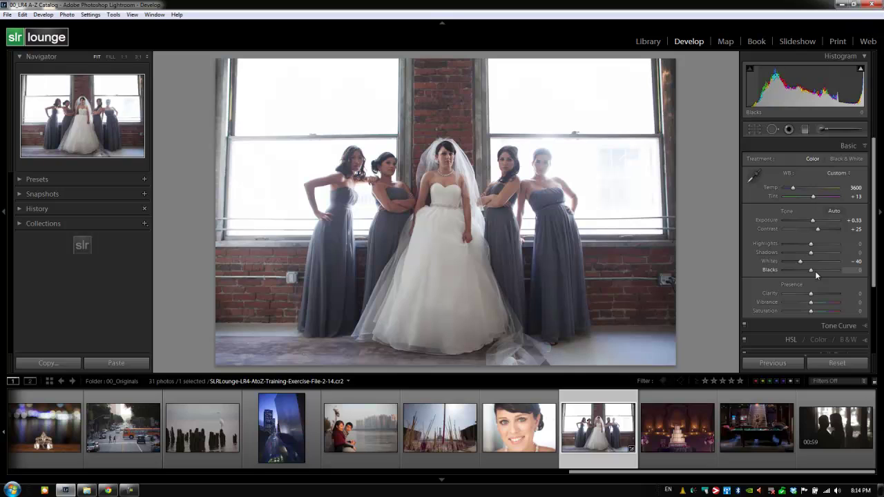
Try the blacks at +20 and reset them to 0
{"action": "left_click", "coordinate": [814, 271]}
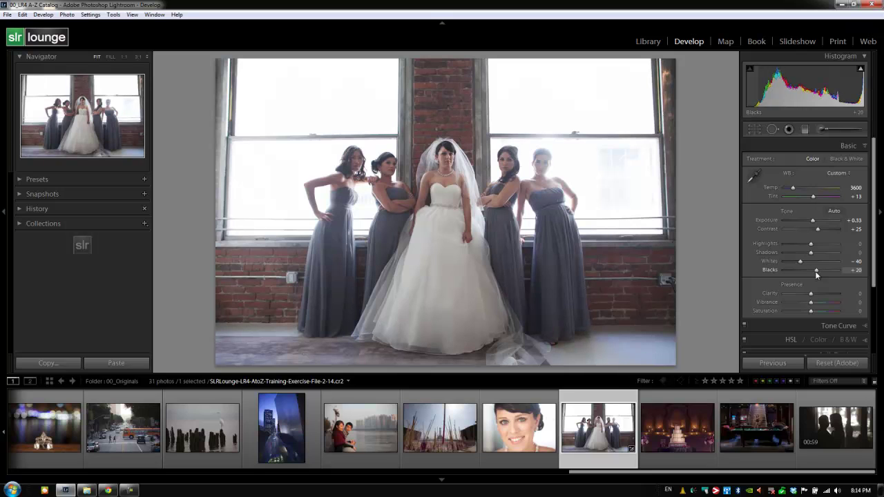
{"action": "double_click", "coordinate": [815, 271]}
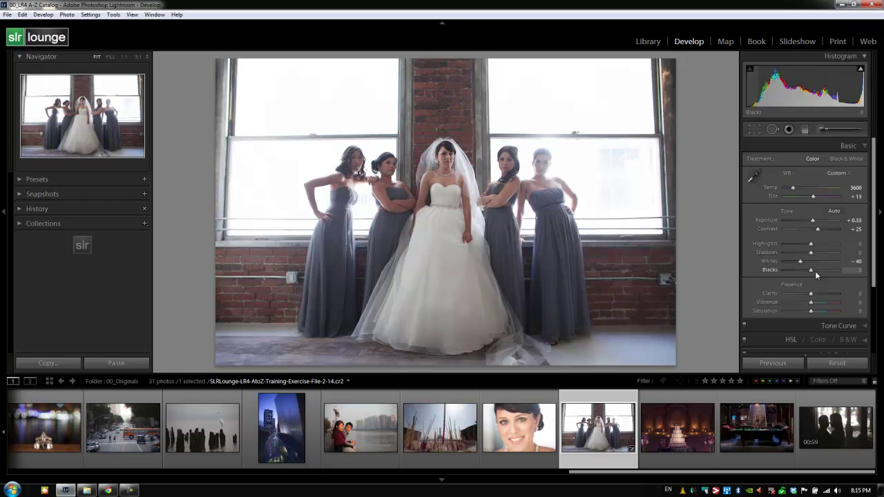
Try the automatic tone adjustment on the bridal party photo
{"action": "left_click", "coordinate": [832, 210]}
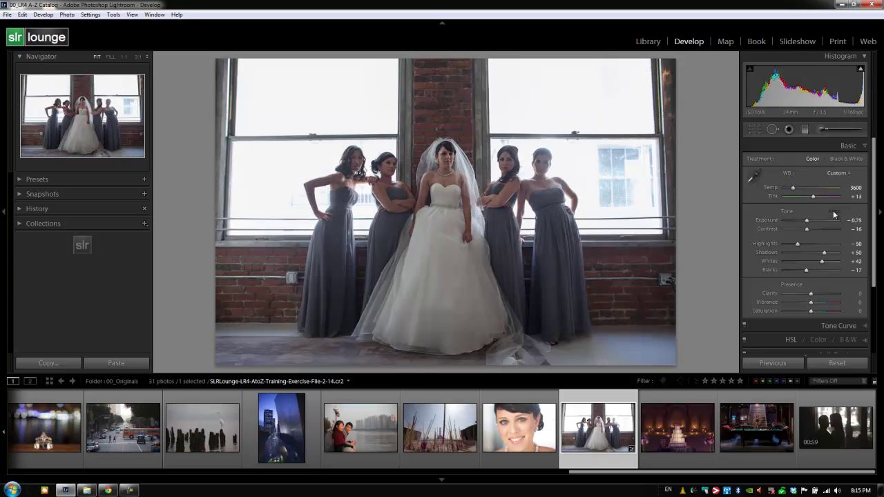
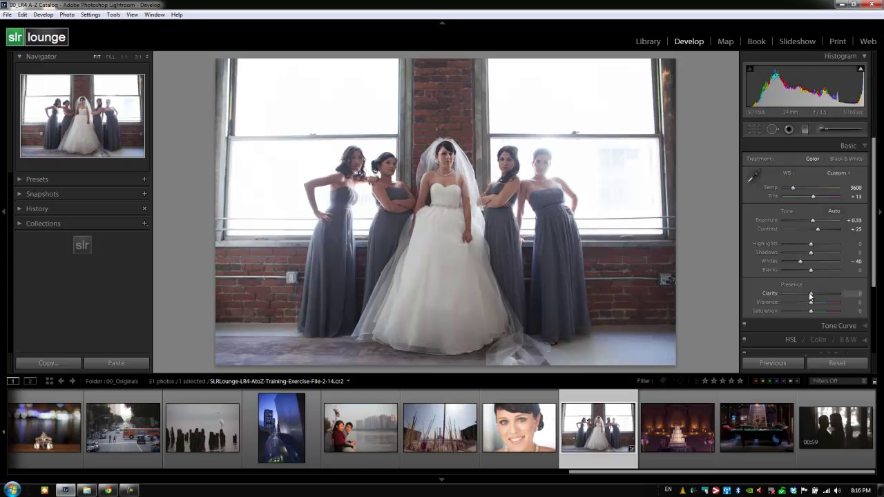
Try the clarity at +41 and at -17, resetting it to 0 after each try
{"action": "left_click_drag", "start_coordinate": [810, 296], "coordinate": [823, 293]}
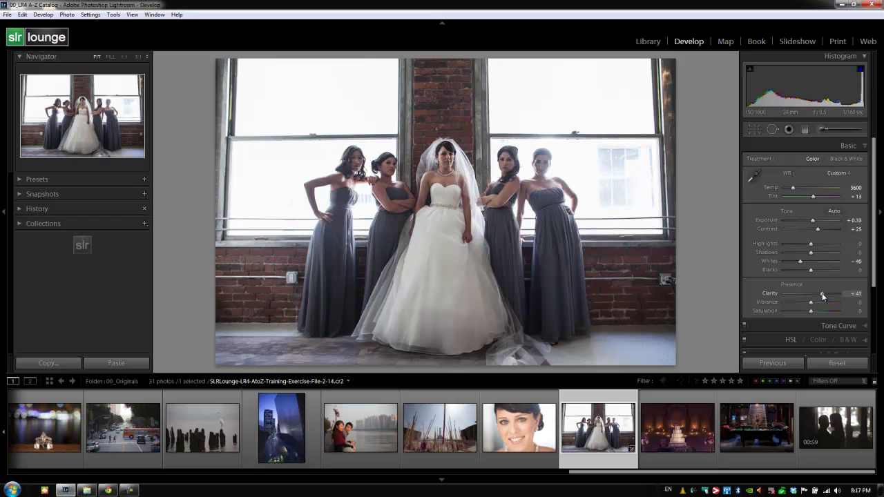
{"action": "double_click", "coordinate": [822, 296]}
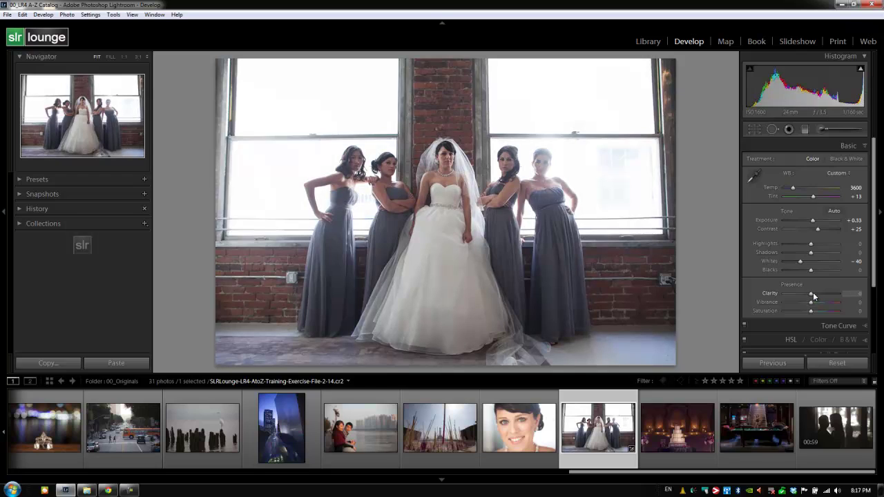
{"action": "mouse_move", "coordinate": [811, 296]}
{"action": "left_mouse_down"}
{"action": "mouse_move", "coordinate": [819, 296]}
{"action": "mouse_move", "coordinate": [809, 298]}
{"action": "left_mouse_up"}
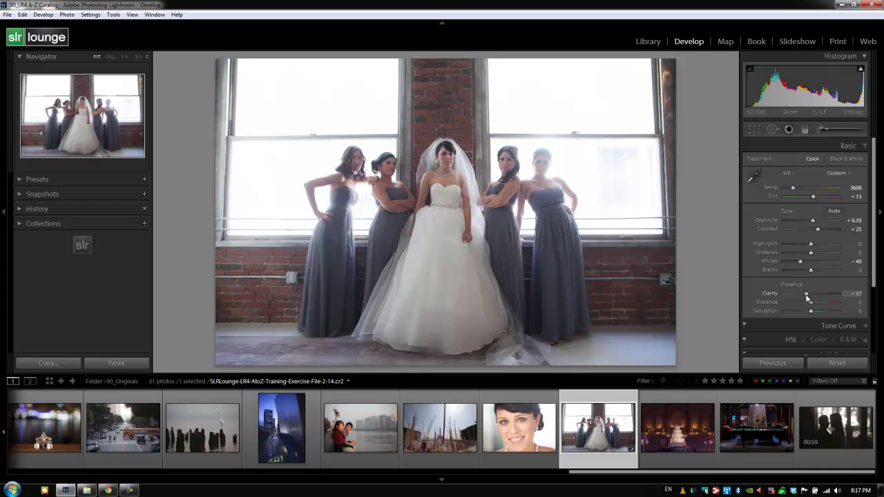
{"action": "left_click_drag", "start_coordinate": [805, 297], "coordinate": [808, 298]}
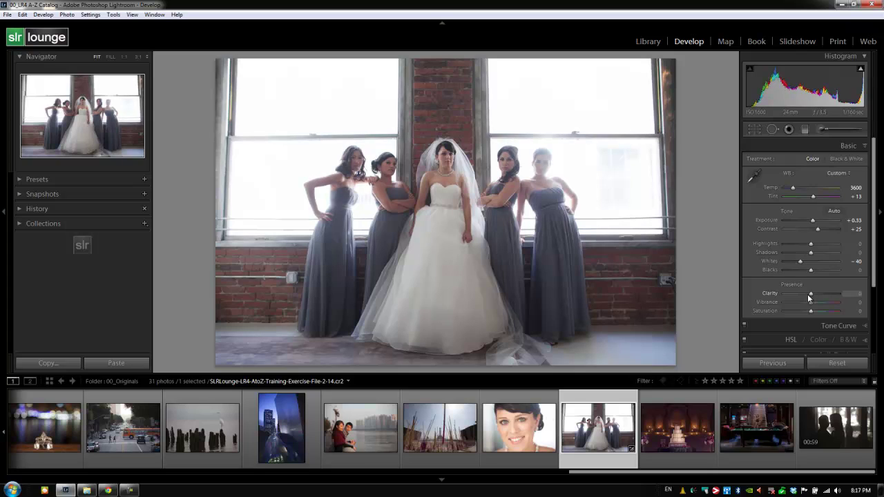
{"action": "double_click", "coordinate": [809, 296]}
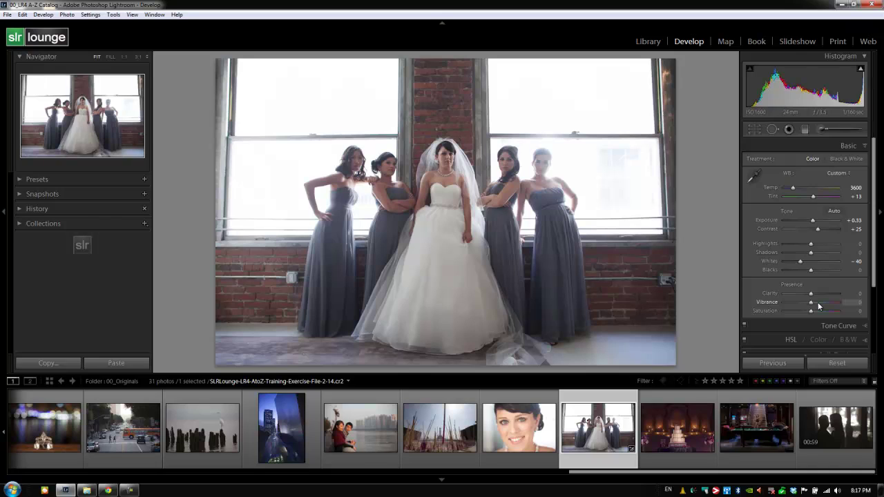
Try the vibrance at +50 and the saturation at +50, resetting each to 0
{"action": "left_click_drag", "start_coordinate": [814, 303], "coordinate": [826, 303]}
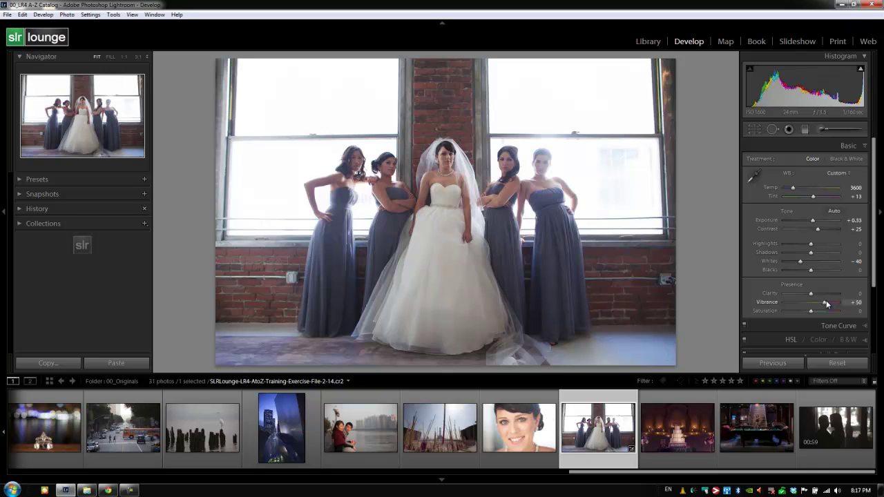
{"action": "double_click", "coordinate": [827, 303]}
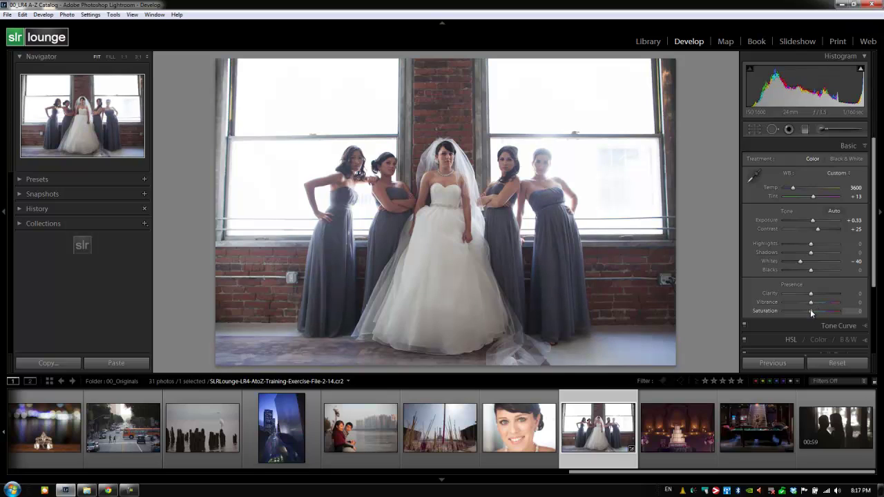
{"action": "left_click_drag", "start_coordinate": [811, 312], "coordinate": [824, 315]}
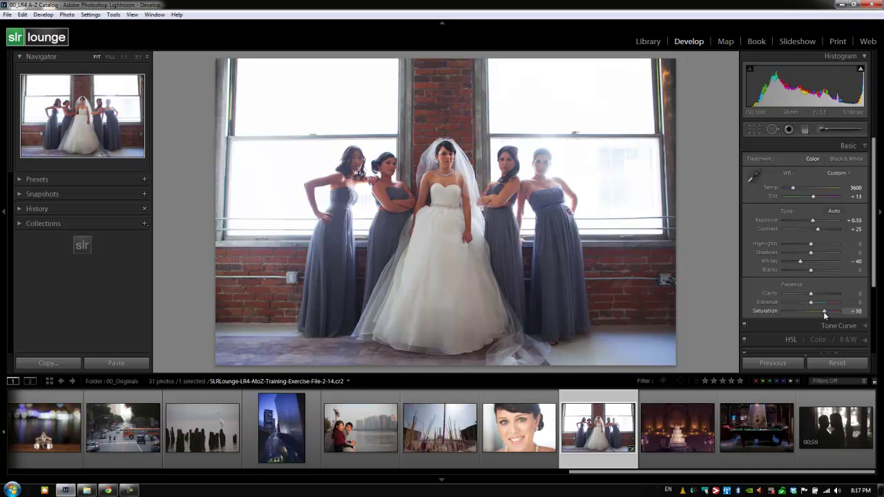
{"action": "double_click", "coordinate": [825, 315]}
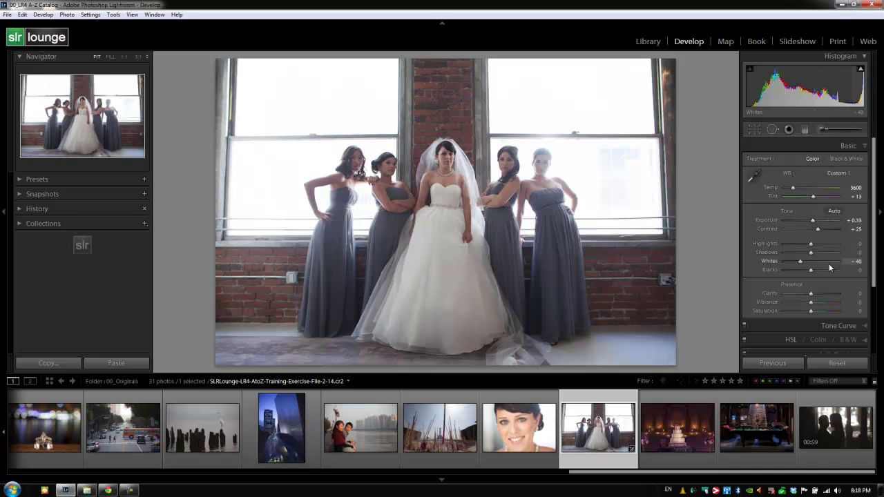
Reset all tone adjustments at once, and reset the whole photo to its original settings with the As Shot white balance
{"action": "key", "text": "alt"}
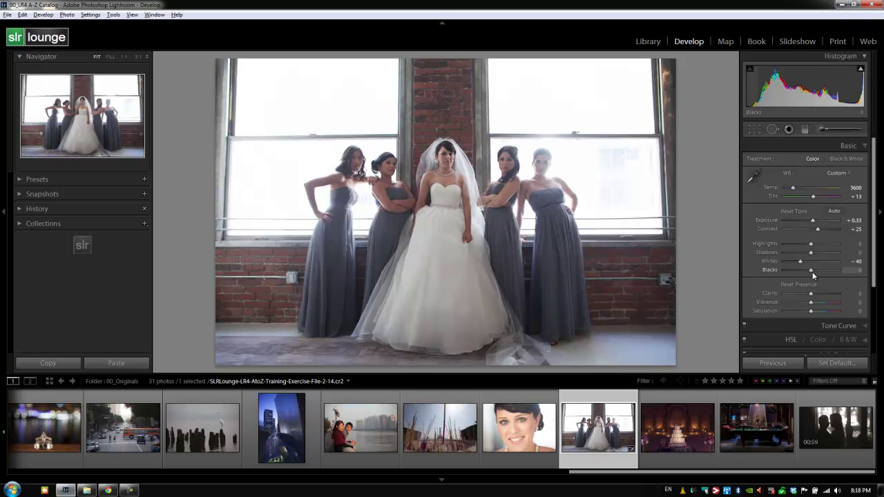
{"action": "left_click", "coordinate": [792, 211], "text": "alt"}
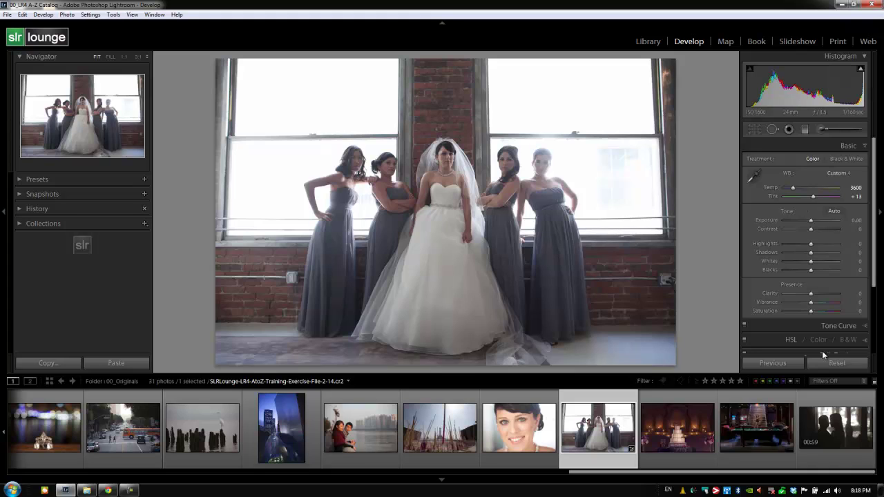
{"action": "left_click", "coordinate": [828, 363]}
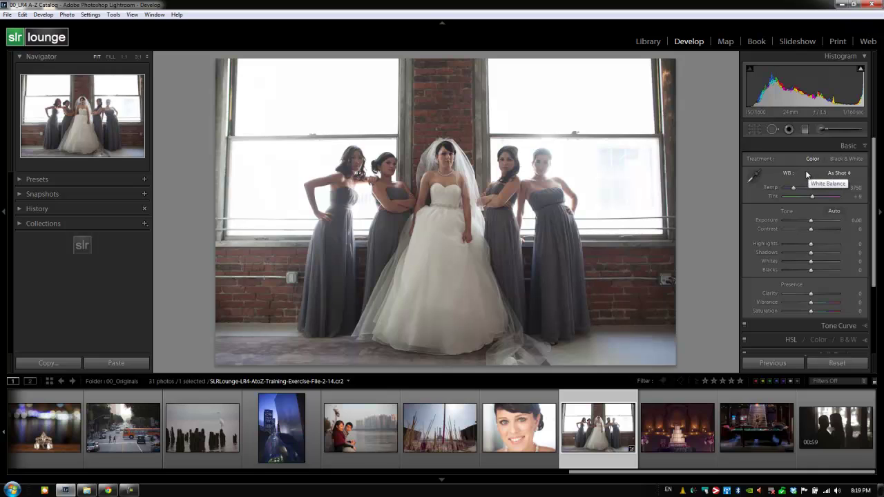
Switch the photo to the black-and-white treatment and back to color, and collapse the Basic adjustments
{"action": "key", "text": "v"}
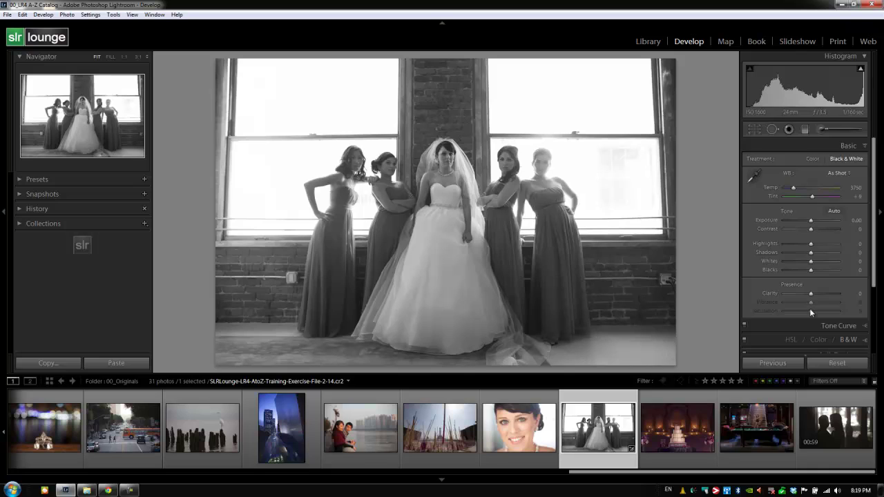
{"action": "key", "text": "v"}
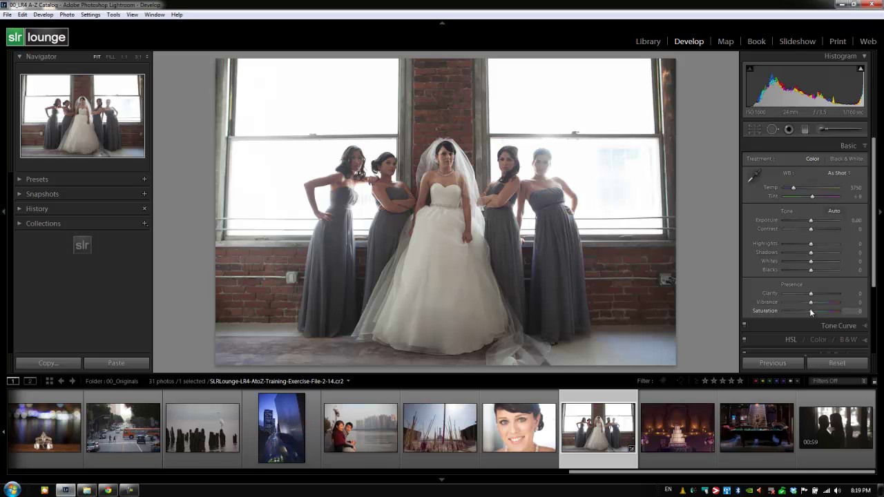
{"action": "key", "text": "ctrl+1"}
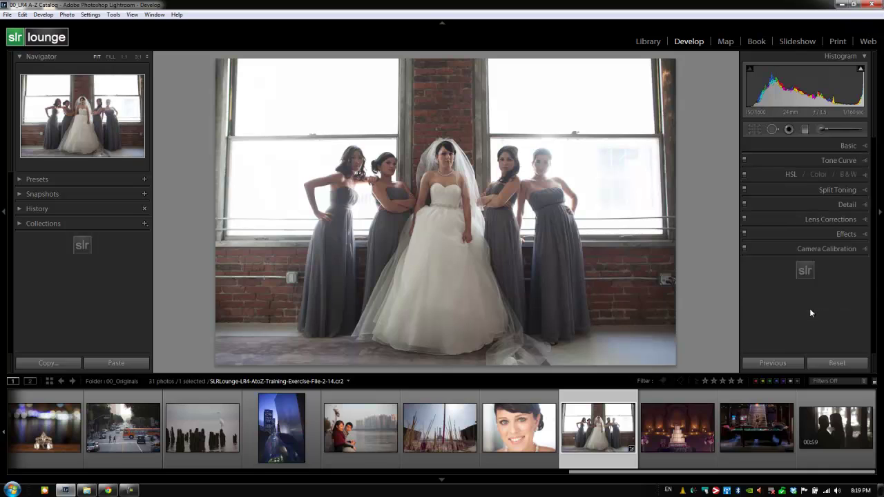